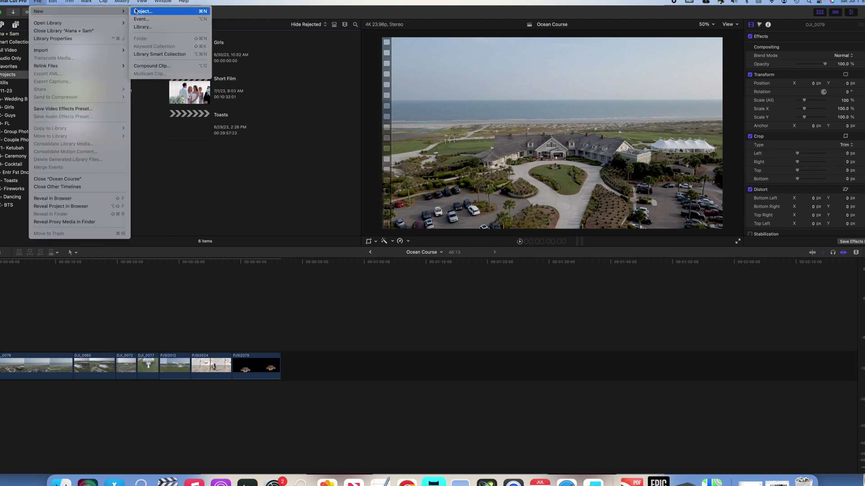
# Make a new 4K 23.98p project named 'Portrait Test' in the 6-11-23 event.
pyautogui.click(136, 12)
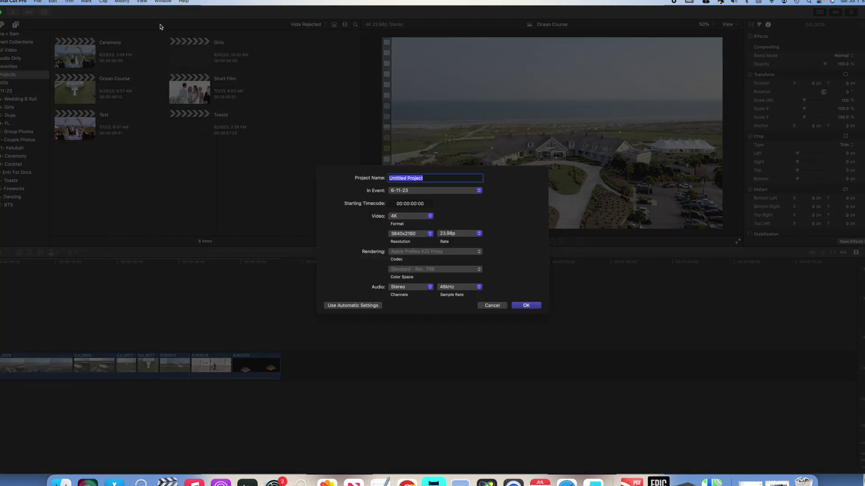
pyautogui.write('Portrait Test')
pyautogui.click(526, 310)
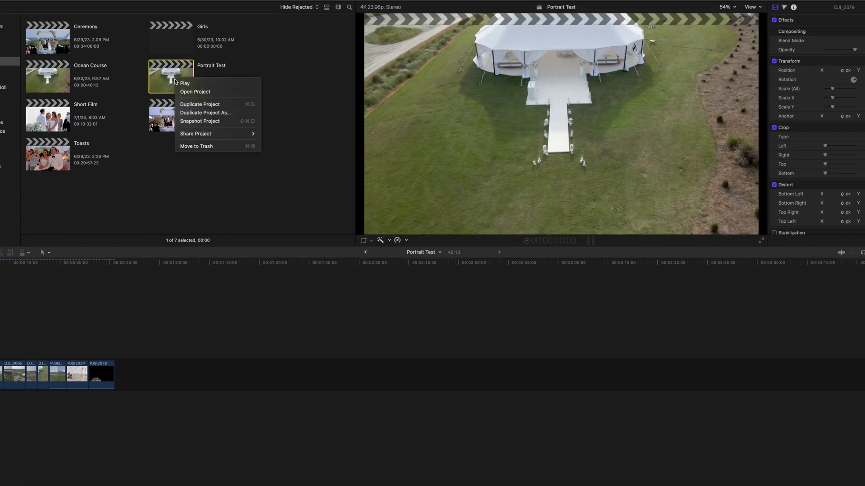
# Duplicate Portrait Test as a vertical 2160x3840 Smart Conform project and open Portrait Test 1.
pyautogui.rightClick(174, 81)
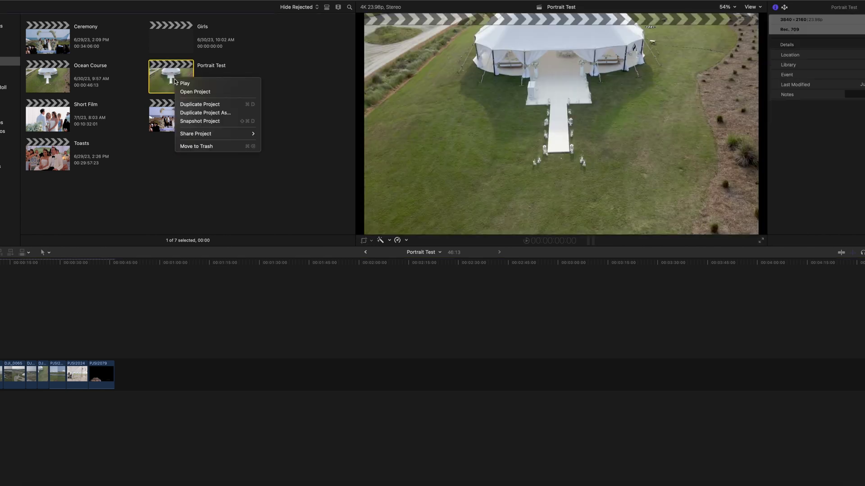
pyautogui.click(200, 113)
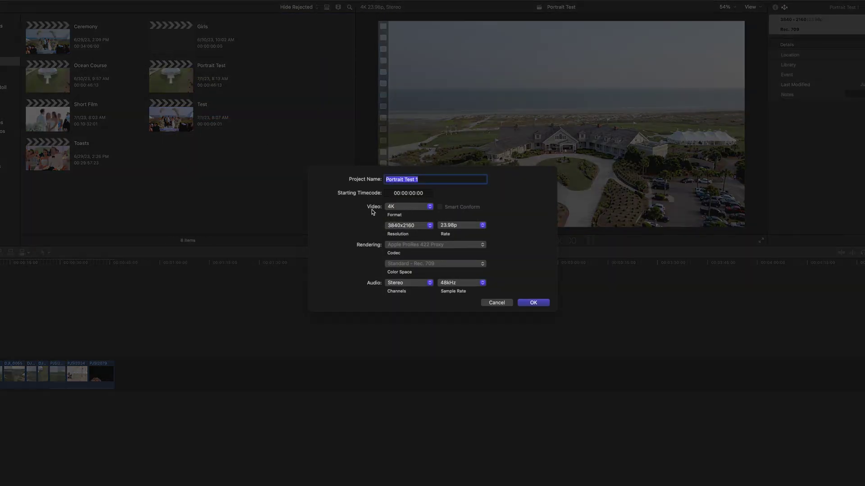
pyautogui.click(430, 207)
pyautogui.click(412, 231)
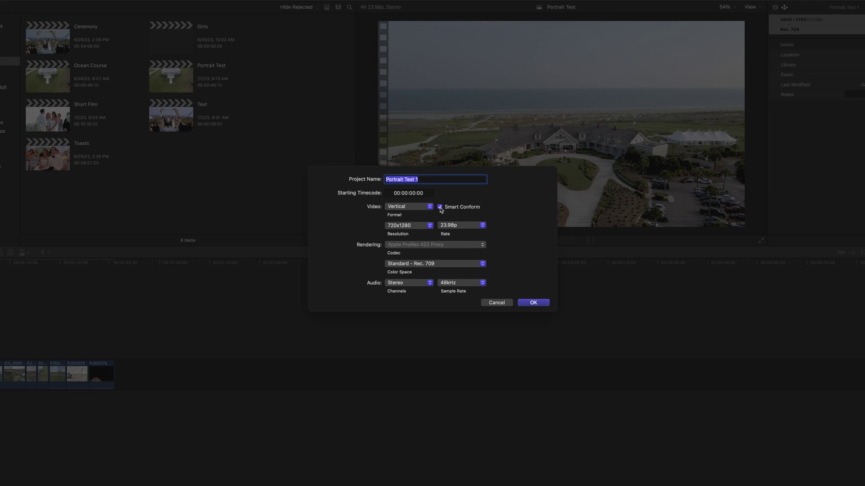
pyautogui.click(430, 227)
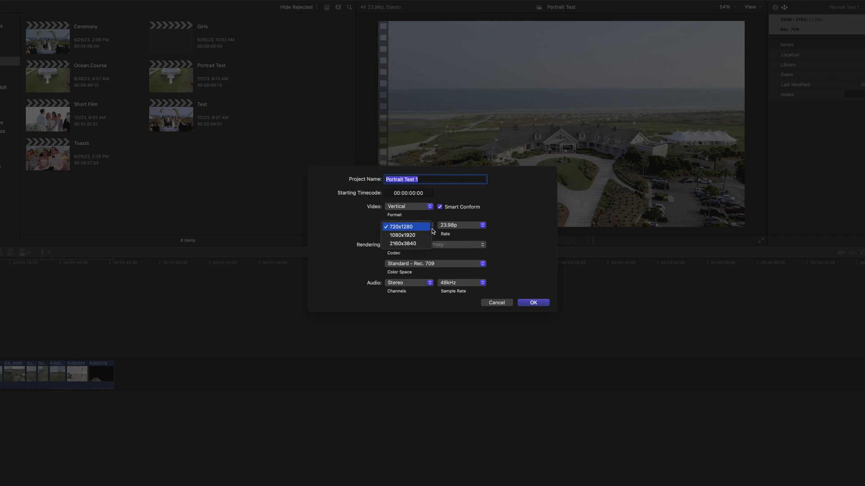
pyautogui.click(410, 243)
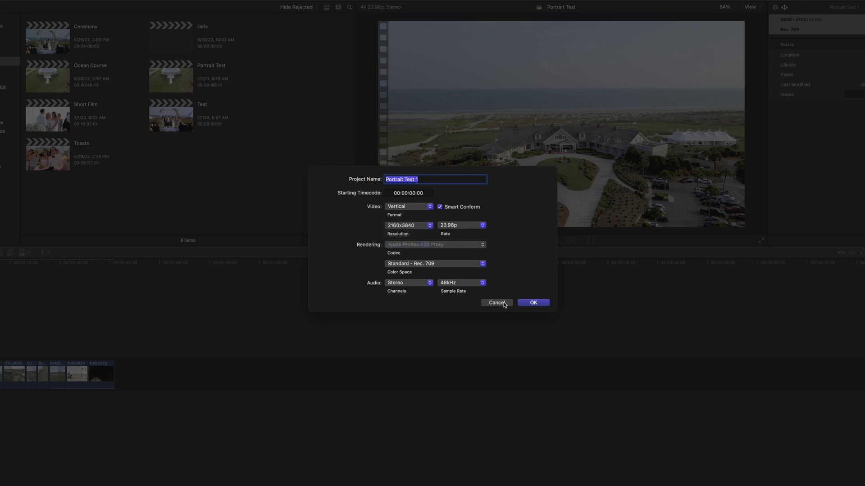
pyautogui.click(536, 306)
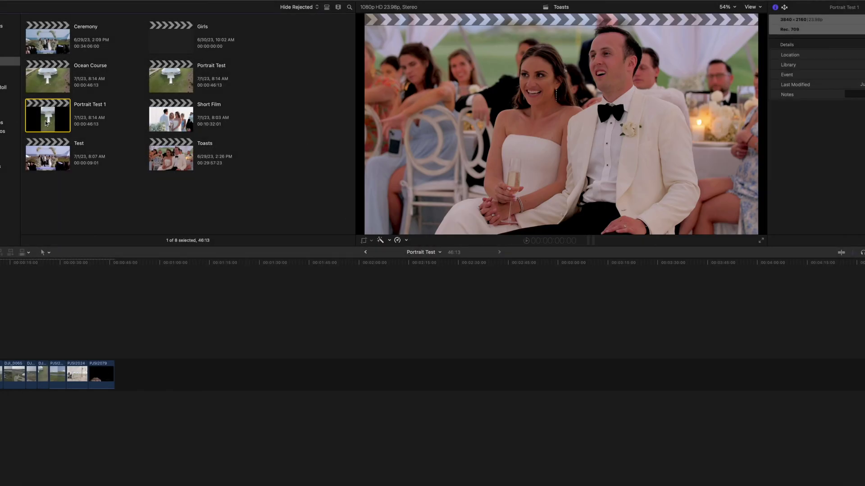
pyautogui.doubleClick(46, 122)
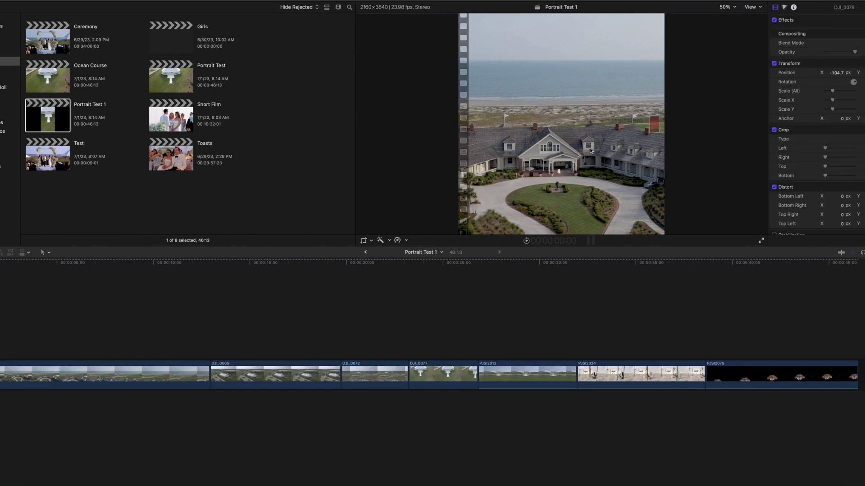
# Zoom the viewer out and adjust the first clip's horizontal position.
pyautogui.press('super+minus')
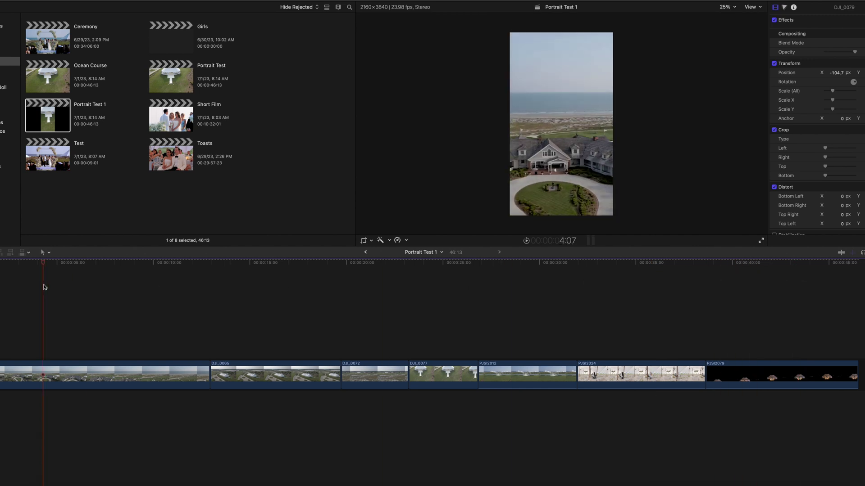
pyautogui.click(60, 377)
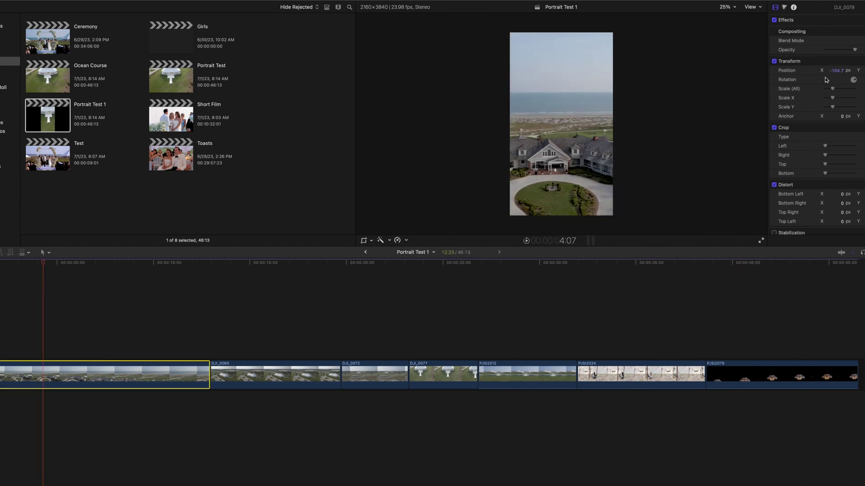
pyautogui.moveTo(837, 71); pyautogui.dragTo(857, 70)
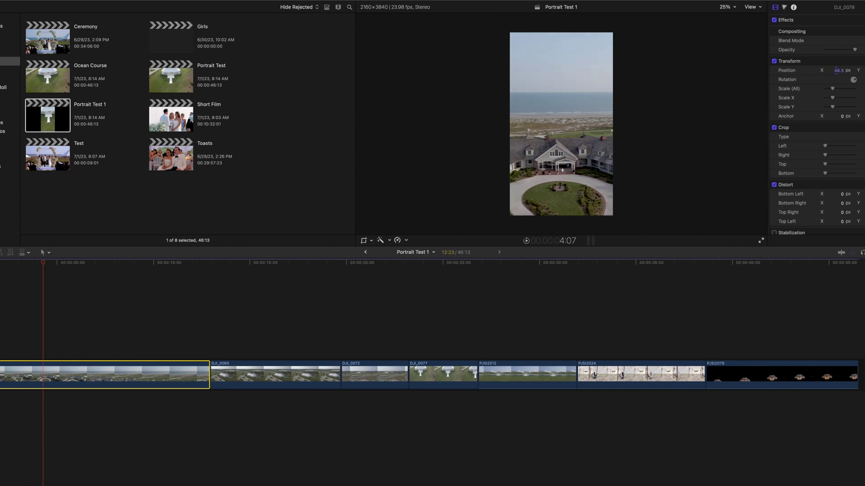
pyautogui.moveTo(838, 71); pyautogui.dragTo(217, 245)
pyautogui.click(252, 271)
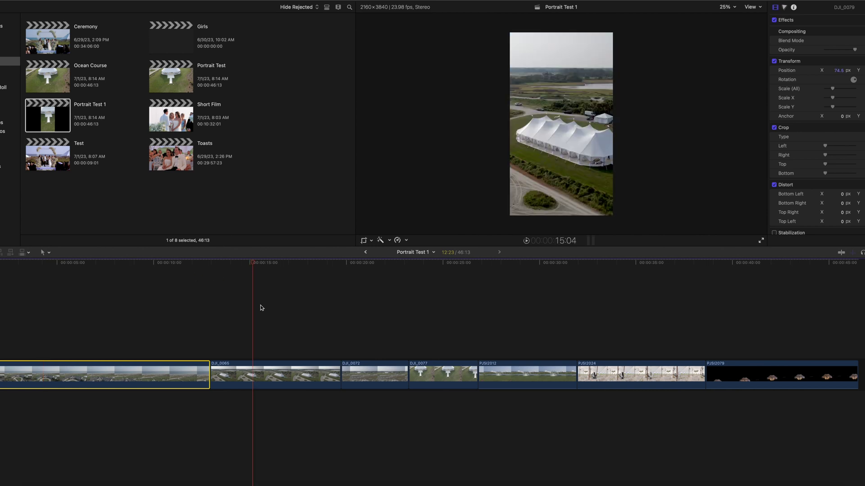
# Shift DJI_0065 and PJSI2024 left, reviewing DJI_0072, DJI_0077, PJSI2012 and PJSI2079.
pyautogui.click(285, 377)
pyautogui.moveTo(838, 72); pyautogui.dragTo(836, 72)
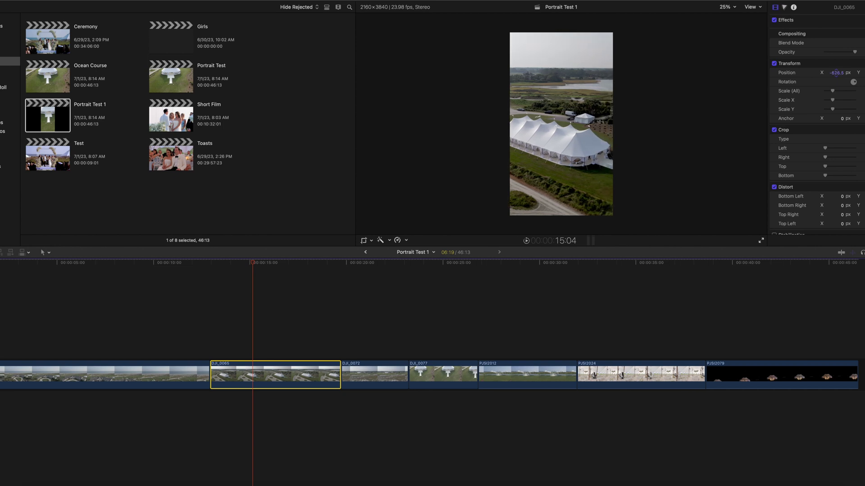
pyautogui.click(383, 375)
pyautogui.click(448, 373)
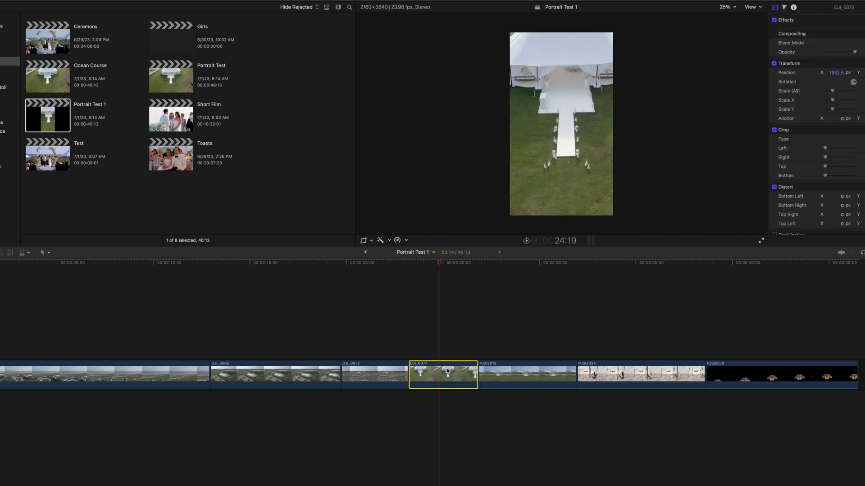
pyautogui.click(517, 374)
pyautogui.click(615, 374)
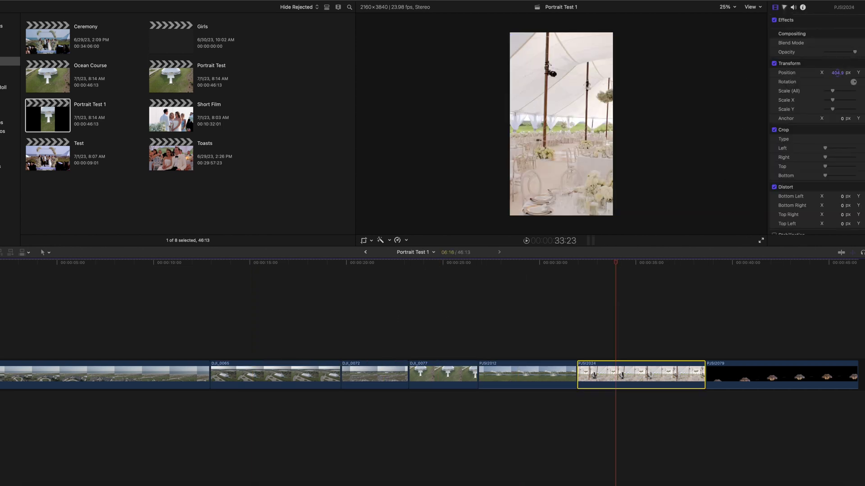
pyautogui.moveTo(838, 73); pyautogui.dragTo(835, 73)
pyautogui.click(776, 376)
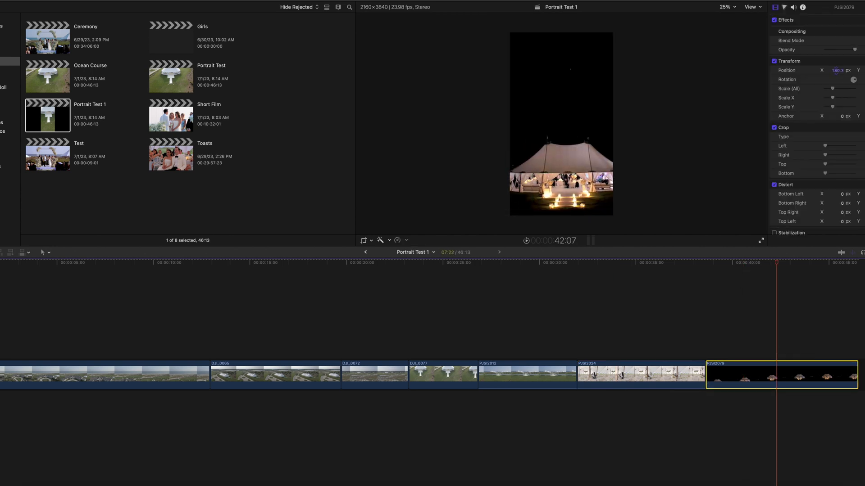
pyautogui.press('Home')
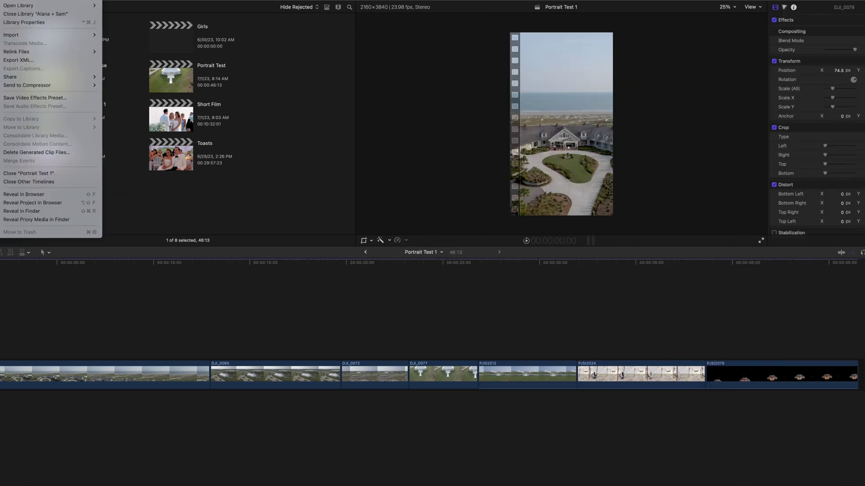
pyautogui.moveTo(27, 76)
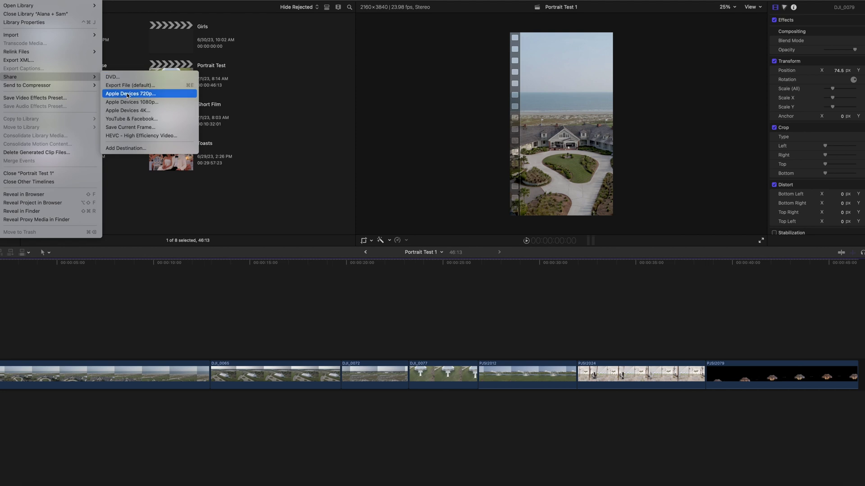
# Export 'Portrait Test 1.mov' to the Desktop and view the exported video enlarged.
pyautogui.click(128, 85)
pyautogui.click(562, 250)
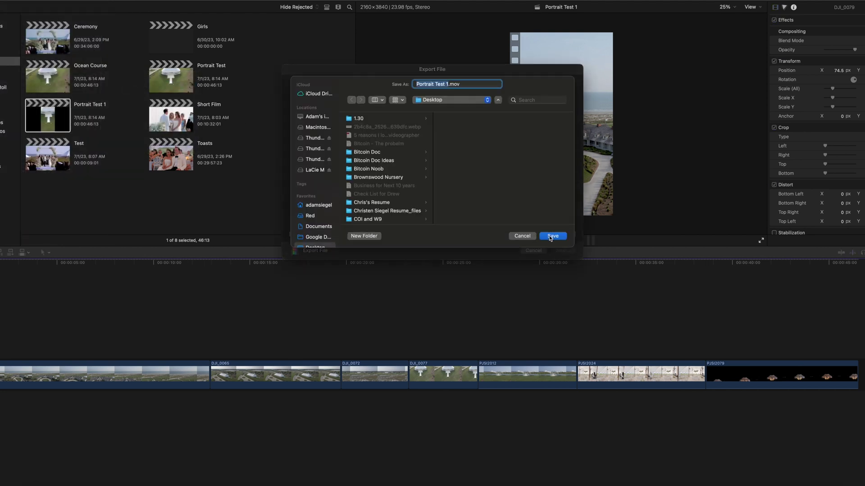
pyautogui.click(552, 236)
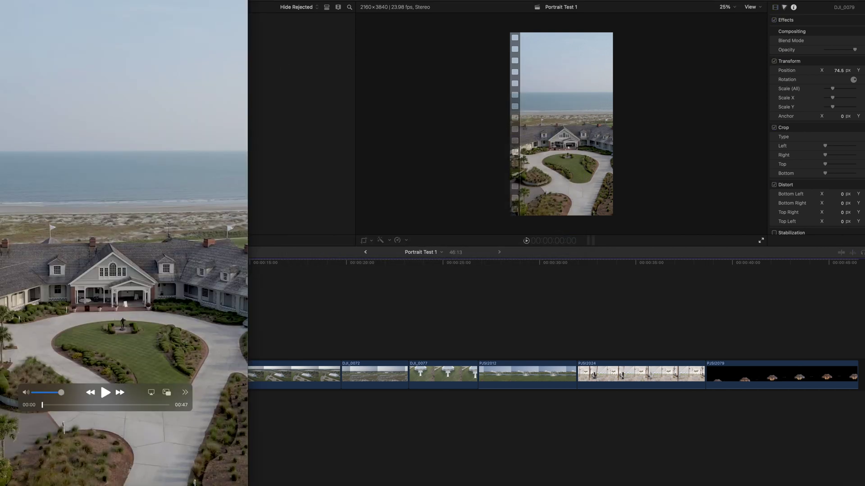
pyautogui.click(65, 15)
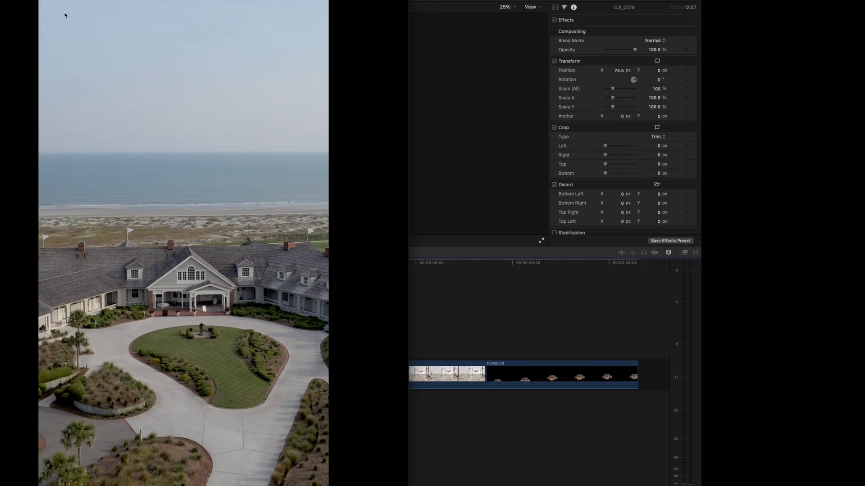